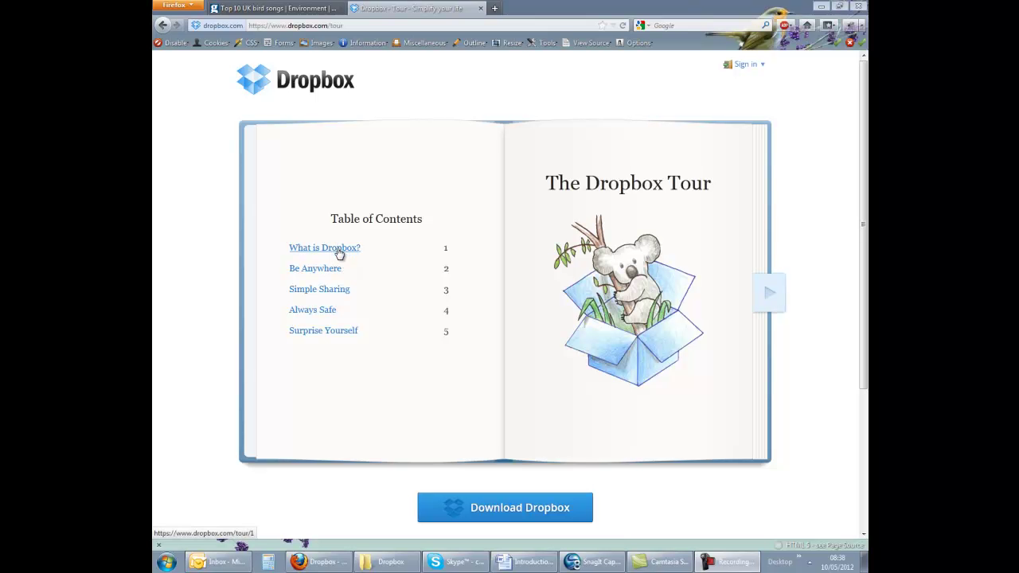
Step: Leave the 'What is Dropbox?' tour for the home page and bring up the sign-in form
click(343, 250)
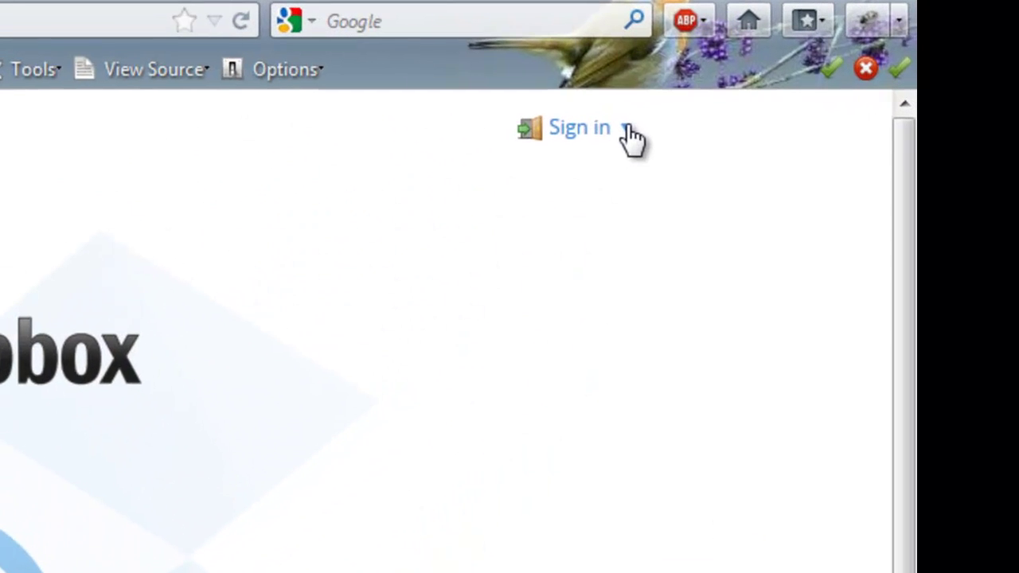
click(762, 65)
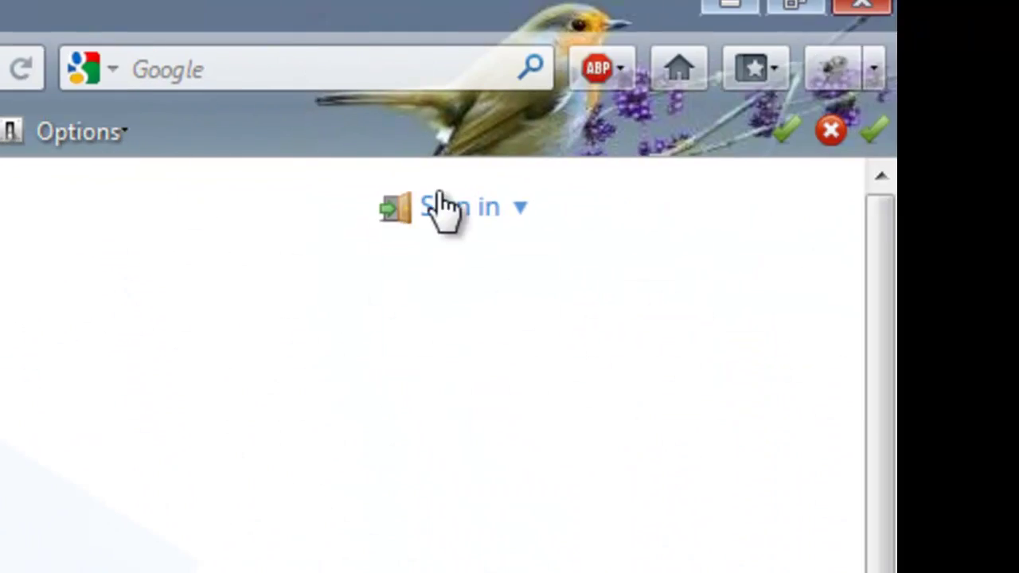
Step: Open the account-creation form and enter the new user's first and last name
click(488, 225)
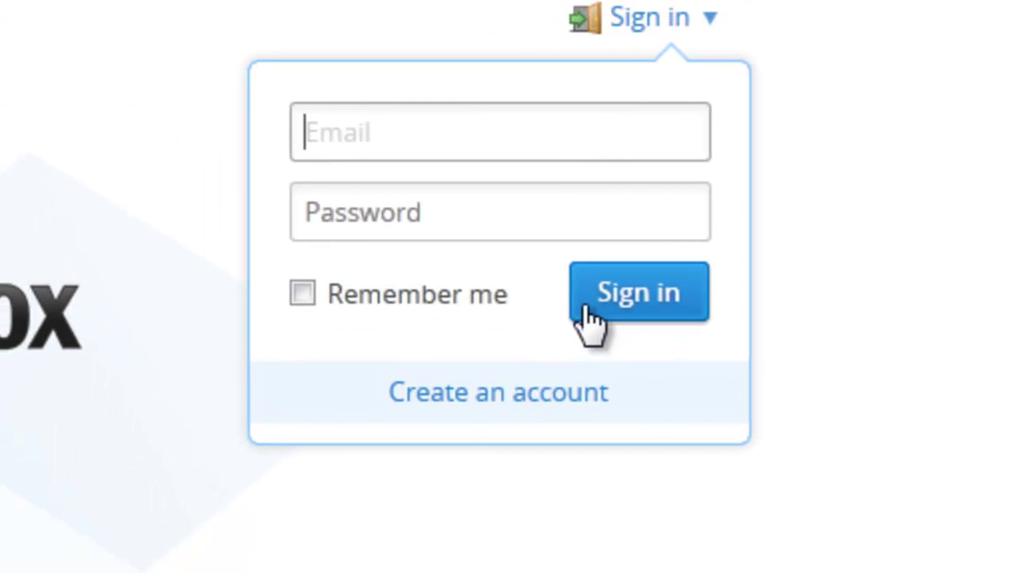
click(522, 392)
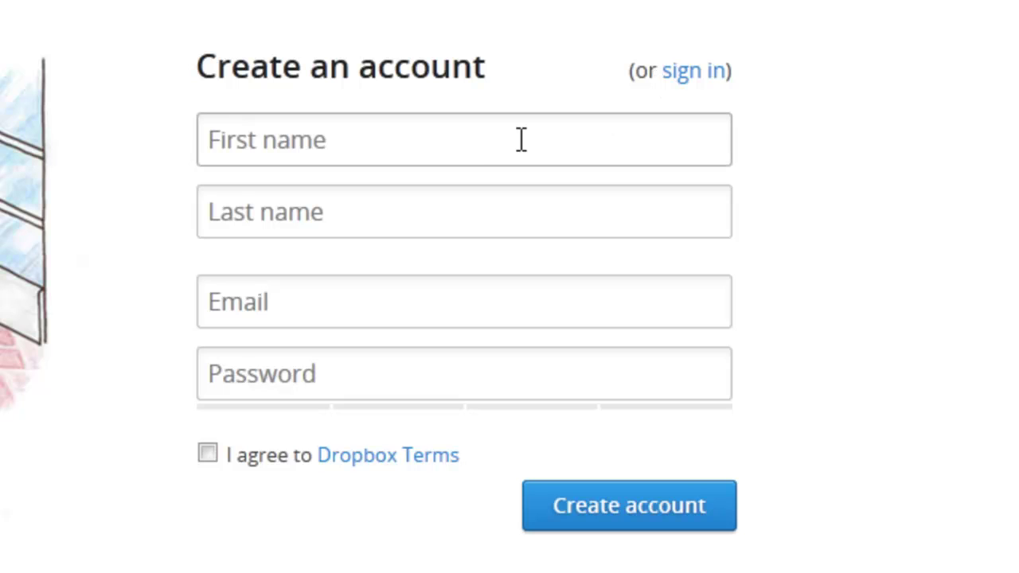
click(469, 139)
key(Tab)
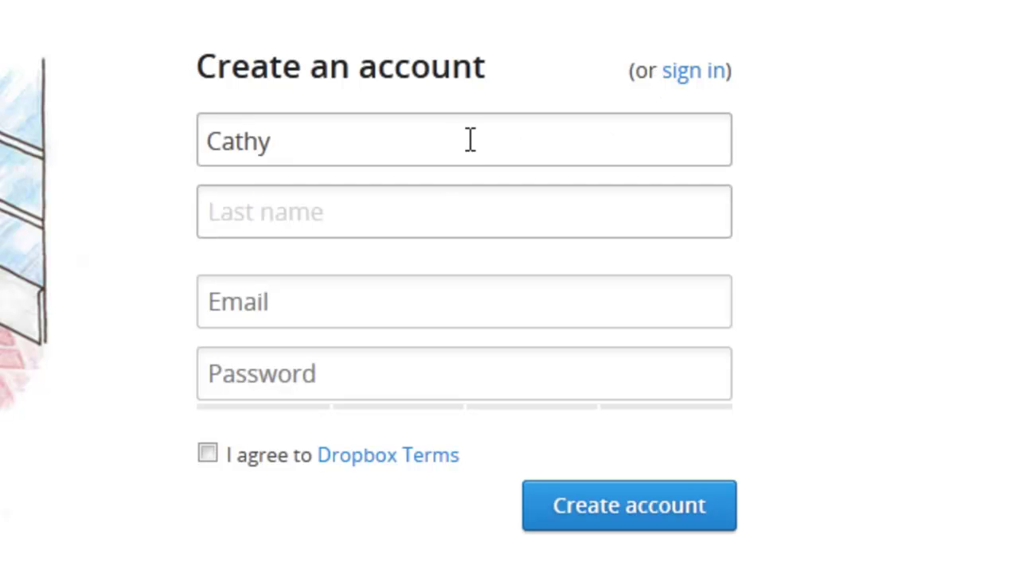
key(Tab)
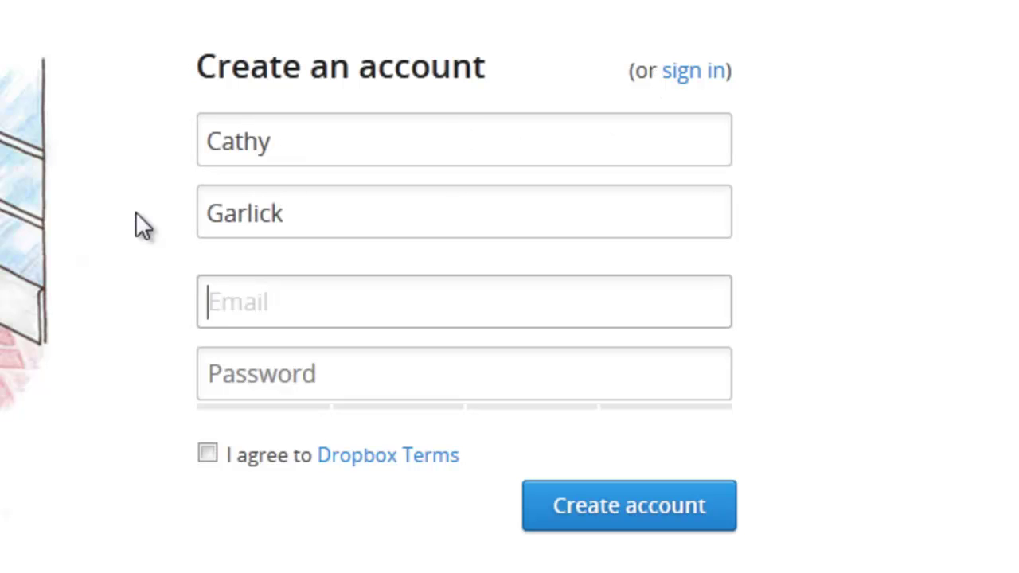
Step: Fill in the suggested e-mail address and a password rated Good
text(c.a)
key(Down)
key(Tab)
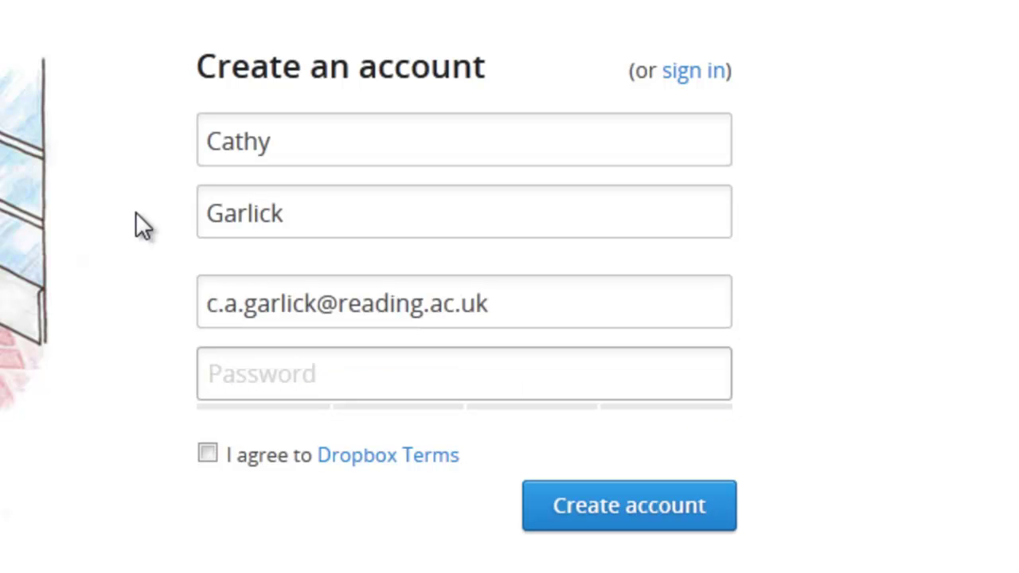
text(*******)
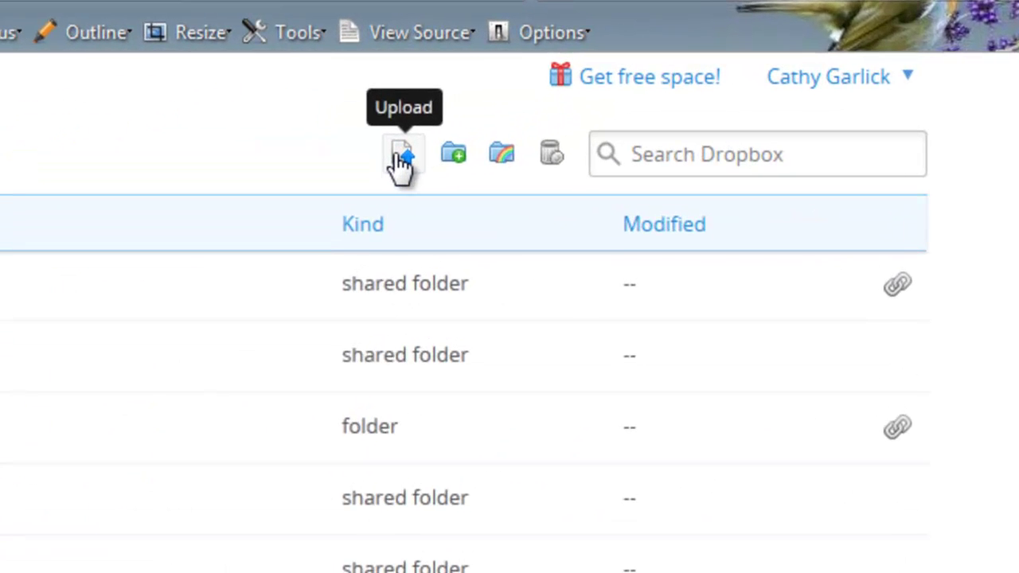
Step: Upload KEYBOARD.GIF and WORDOPTIONS.gif from the Funnies folder to the Dropbox home folder
click(403, 155)
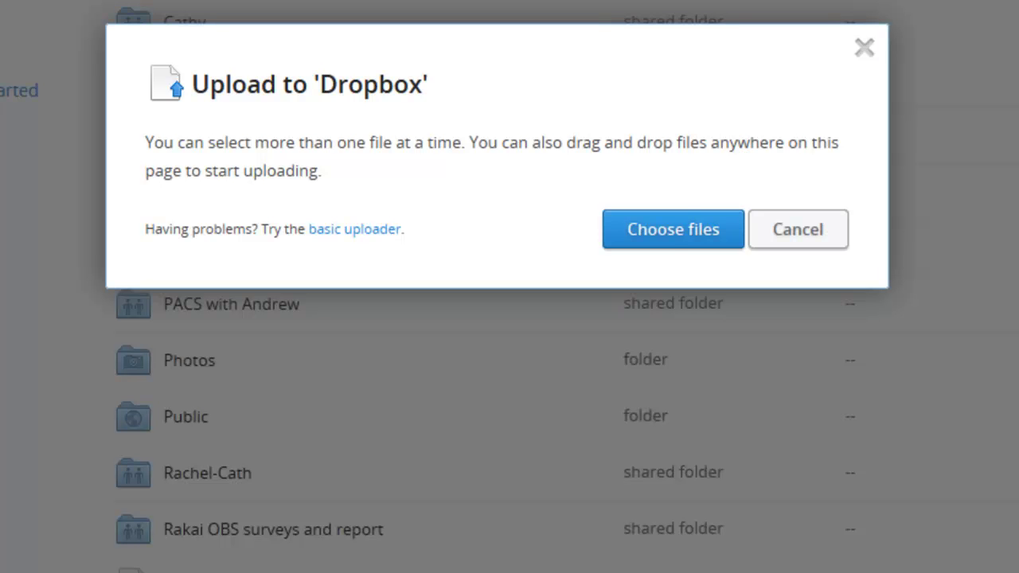
click(663, 239)
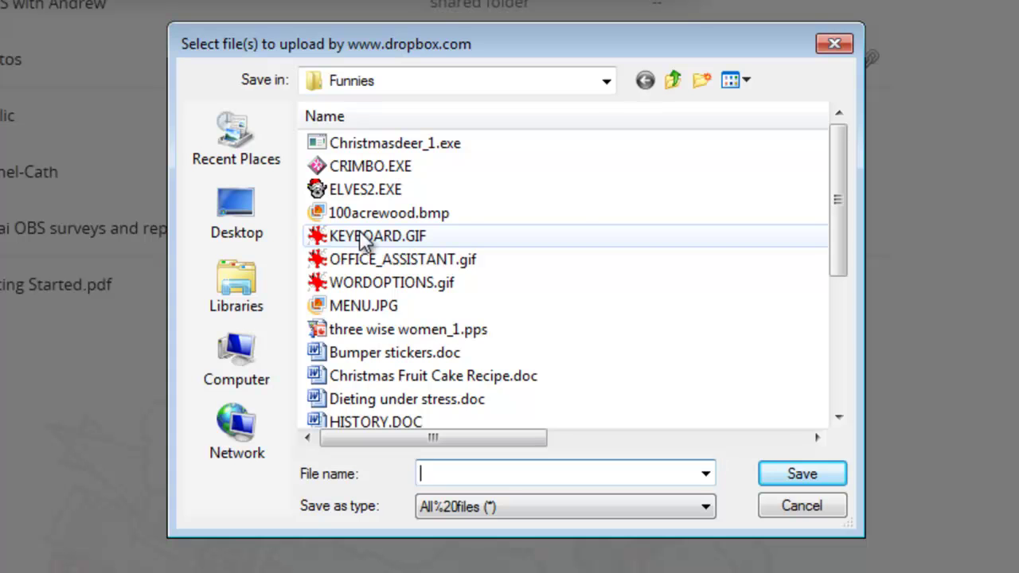
click(363, 239)
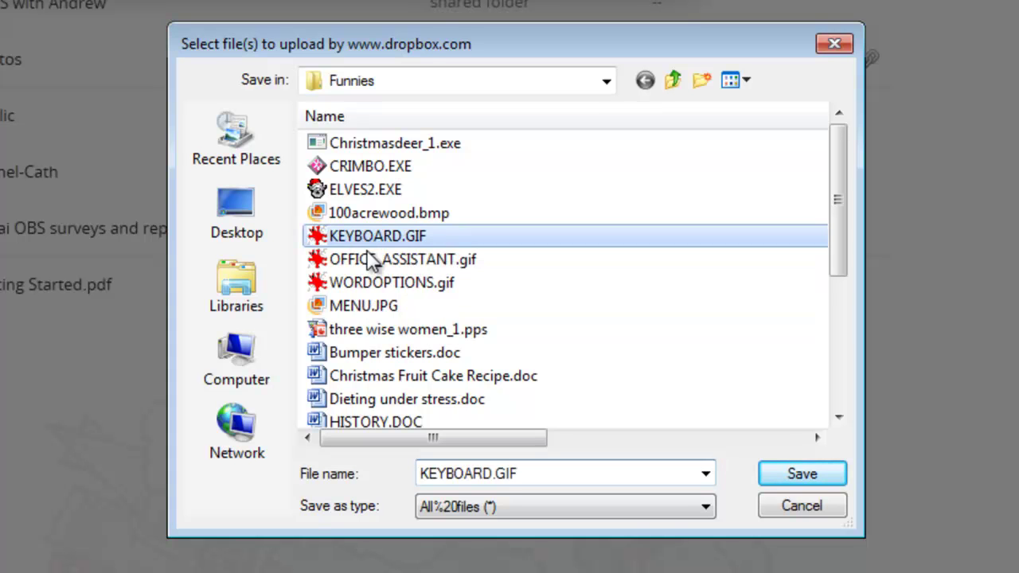
ctrl+click(359, 283)
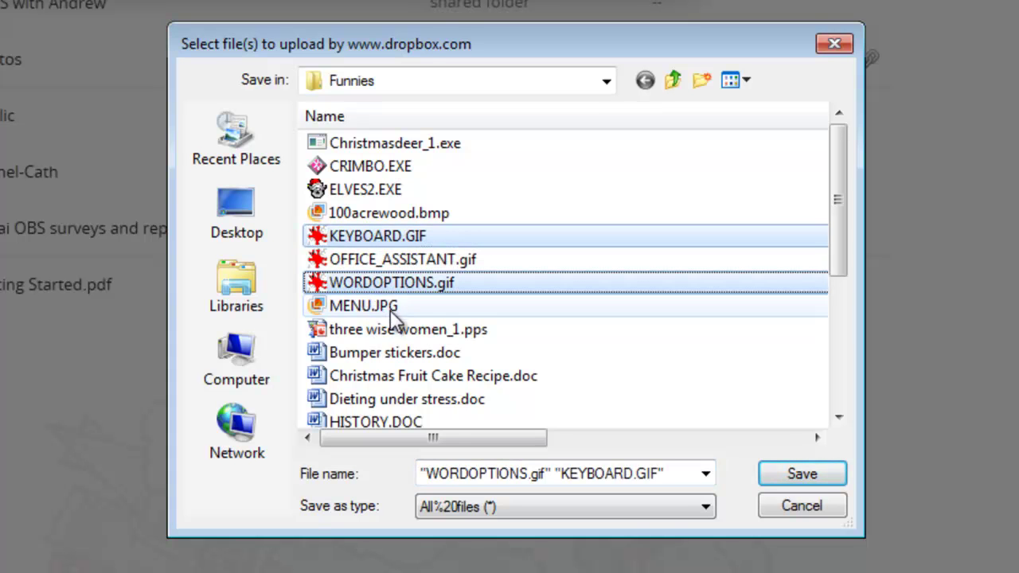
click(825, 476)
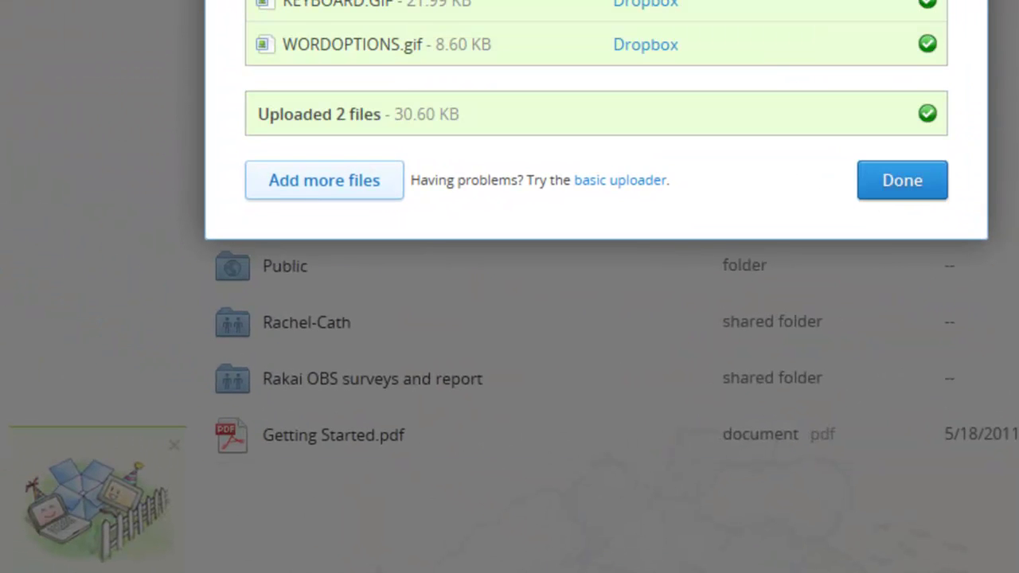
click(905, 195)
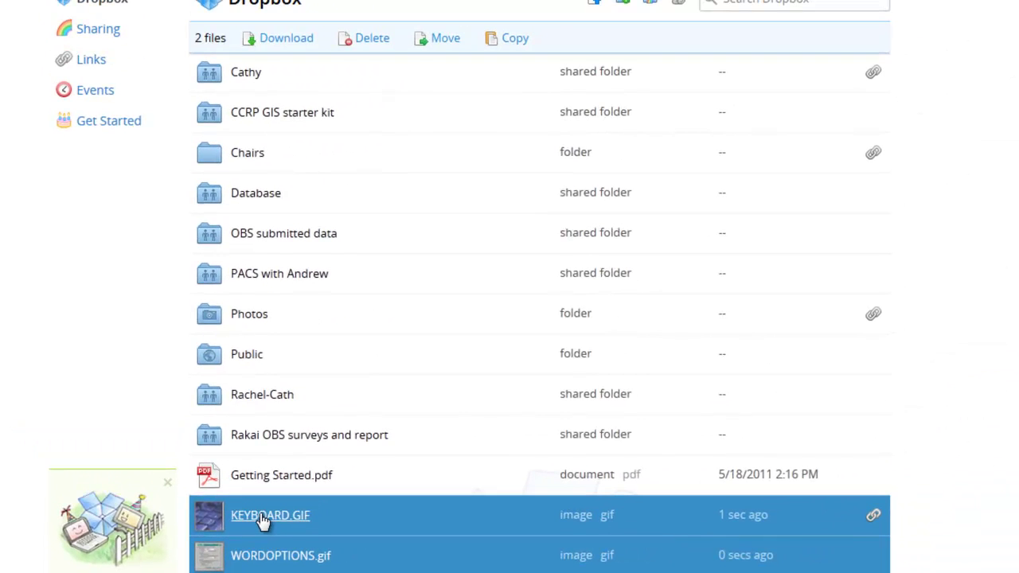
Step: Move both GIFs into the top shared folder, then Ctrl-drag two Funnies documents in as copies
drag(297, 518, 251, 73)
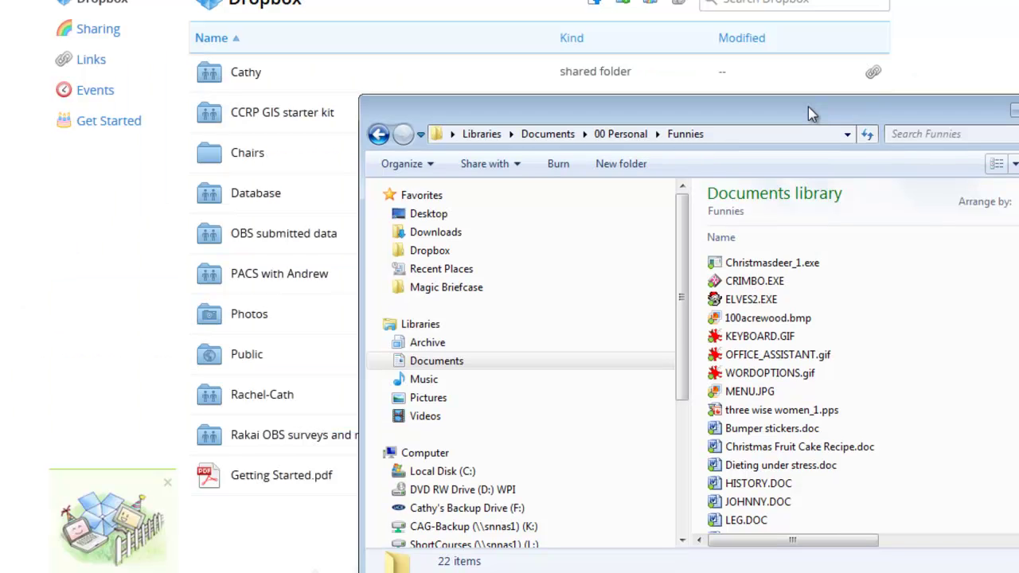
drag(808, 106, 789, 127)
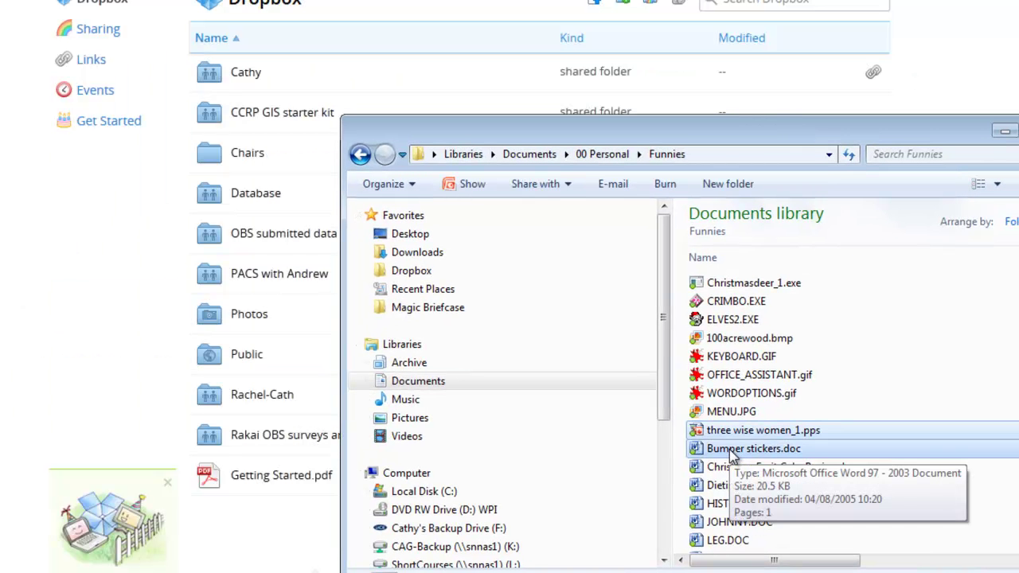
drag(733, 452, 258, 86)
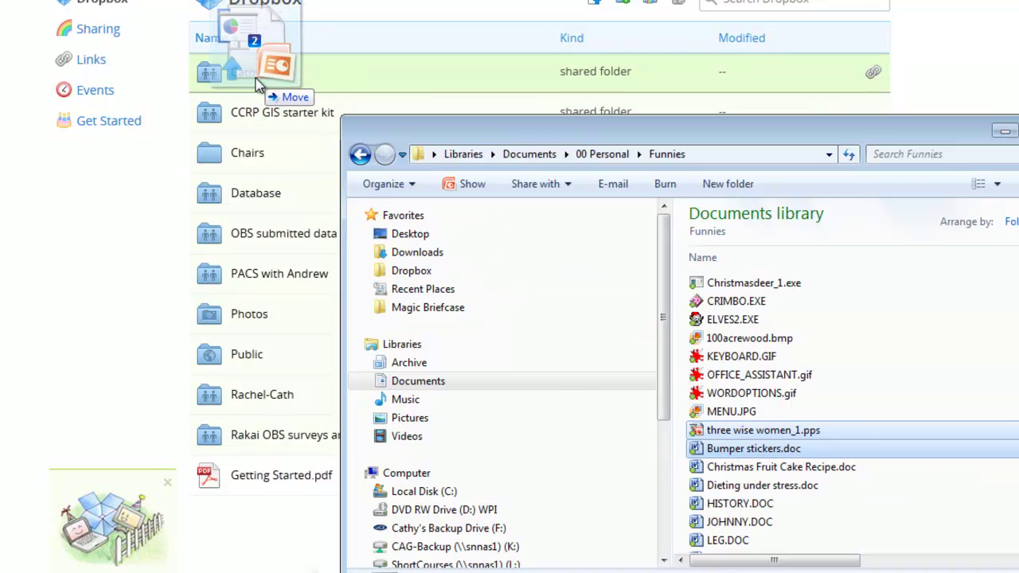
drag(258, 86, 258, 86)
key(ctrl)
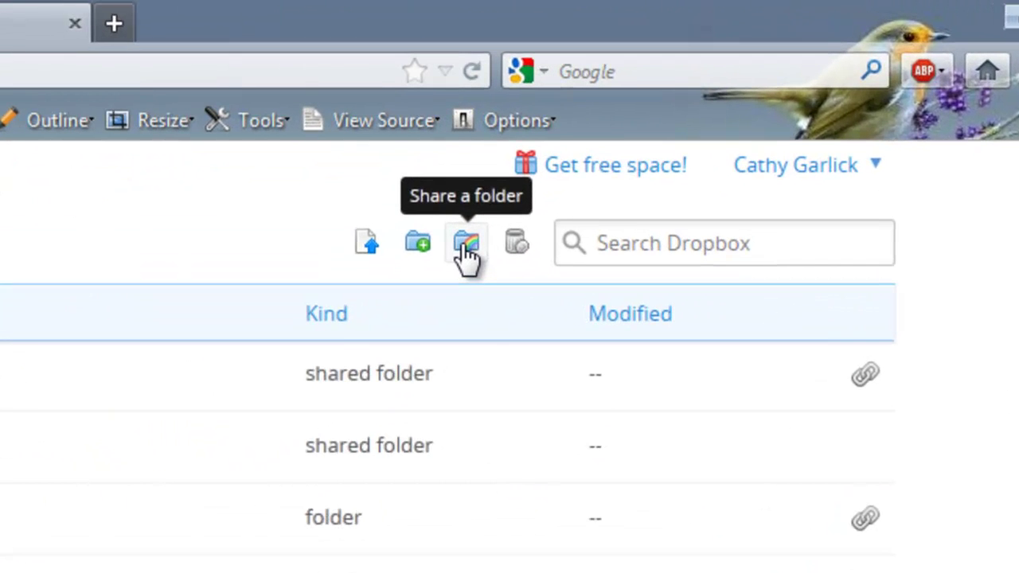
Step: Start sharing the existing folder named fred
click(465, 245)
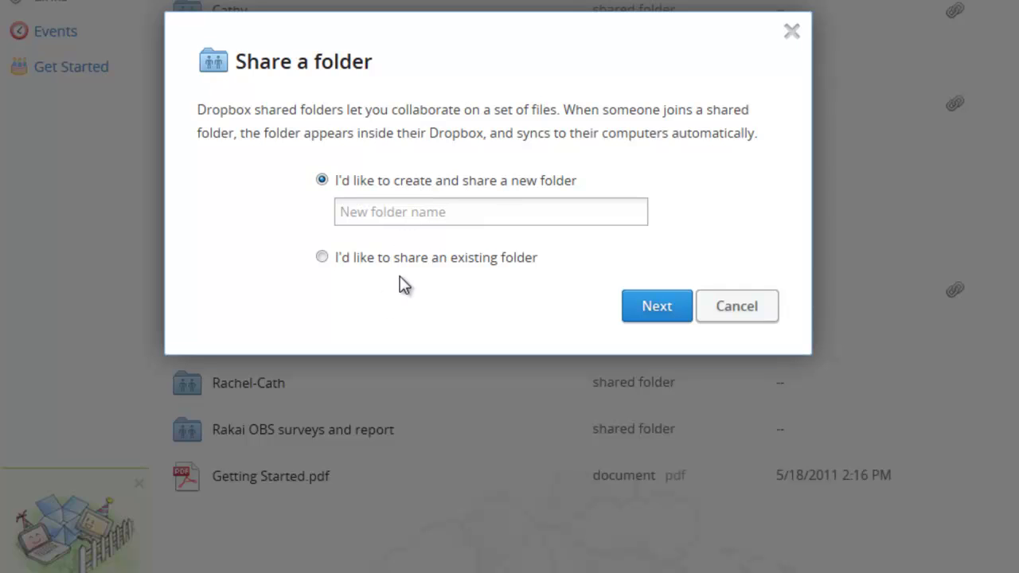
text(fred)
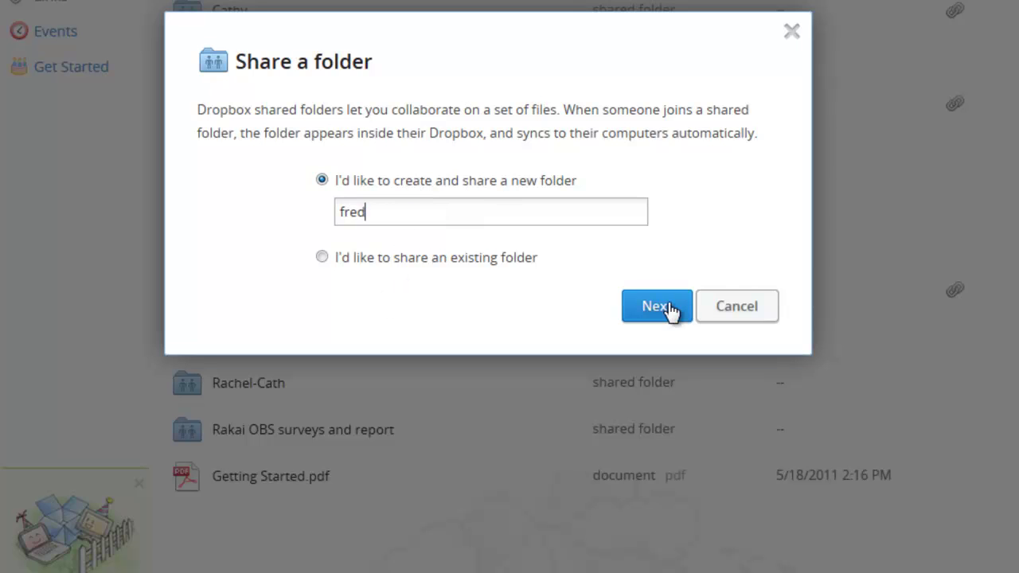
click(656, 307)
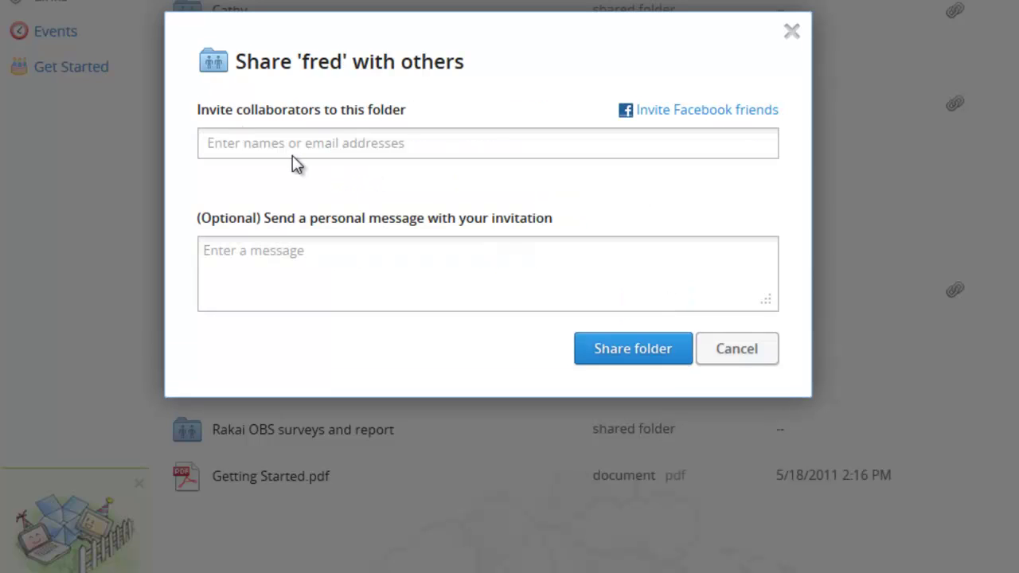
Step: Invite two contacts with the note 'These are the files for that project we are all working on'
click(325, 146)
text(r)
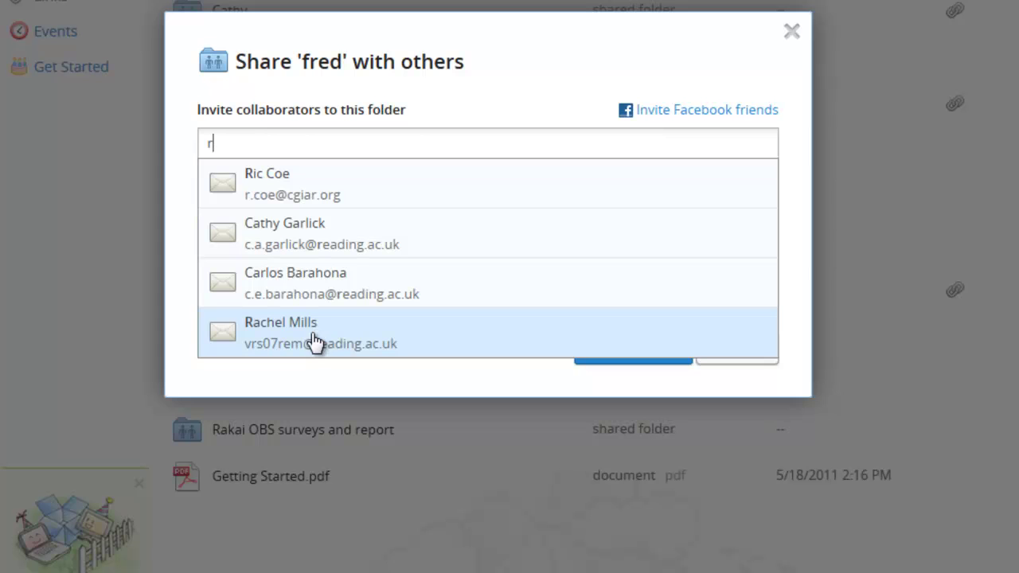
click(372, 338)
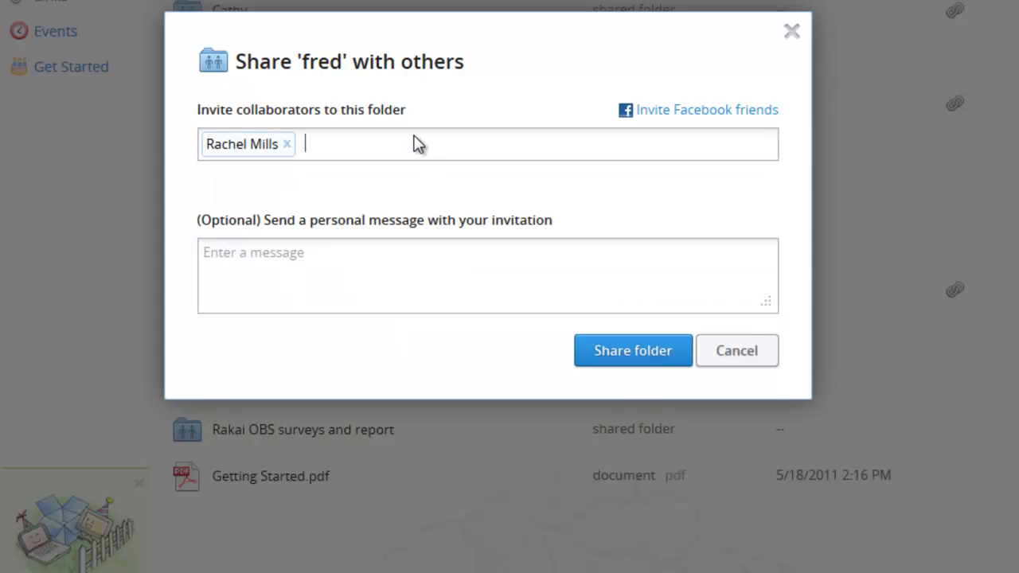
text(c)
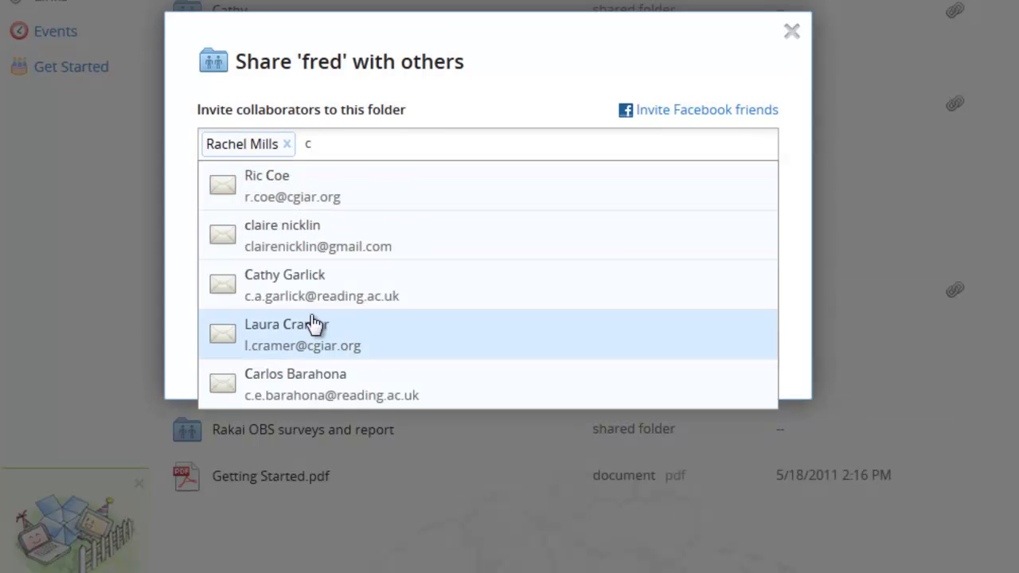
click(285, 381)
key(Tab)
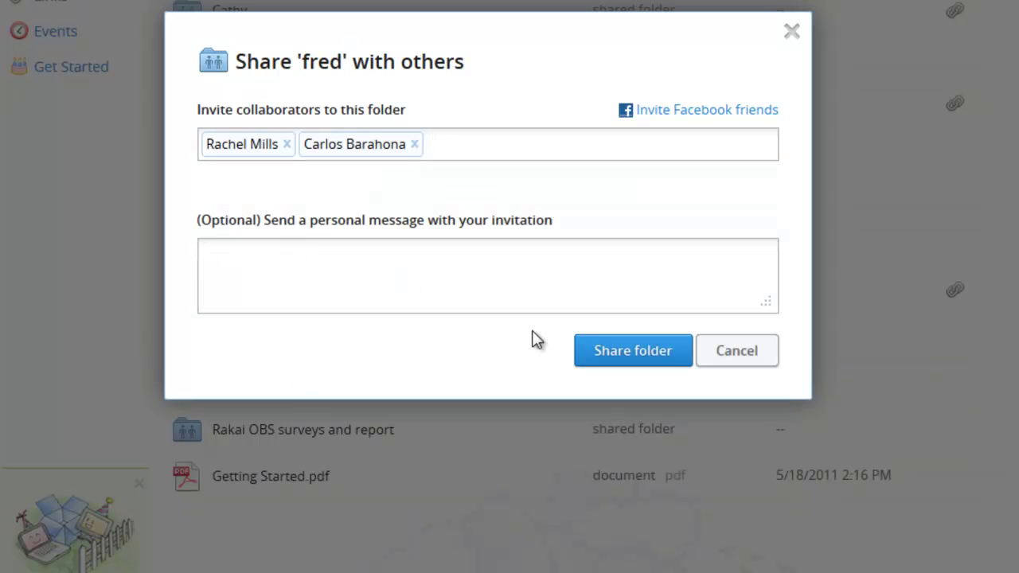
text(These are the files for that project we are all working on)
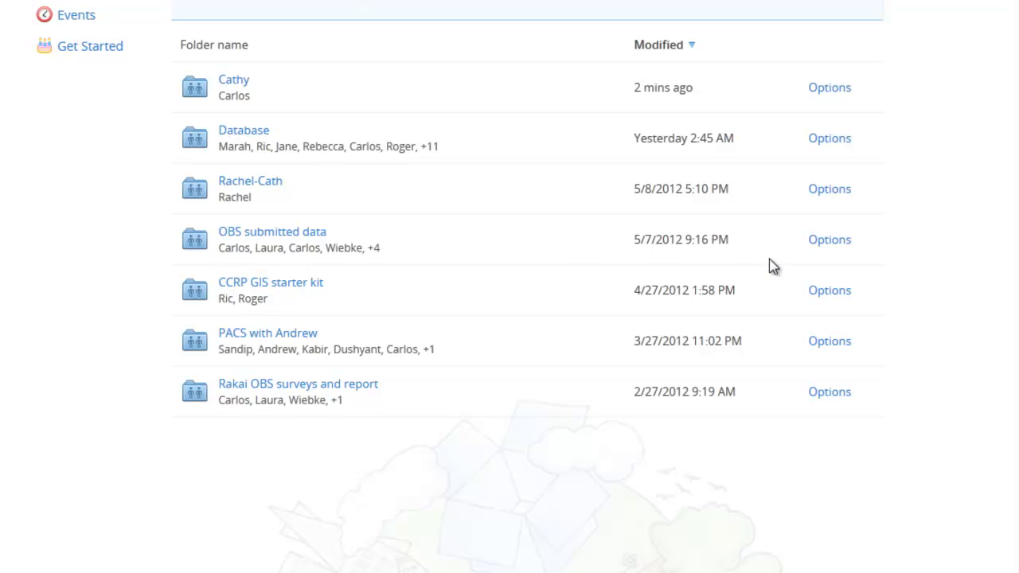
Step: View the CCRP GIS starter kit folder's members and open a member's action dropdown
click(832, 295)
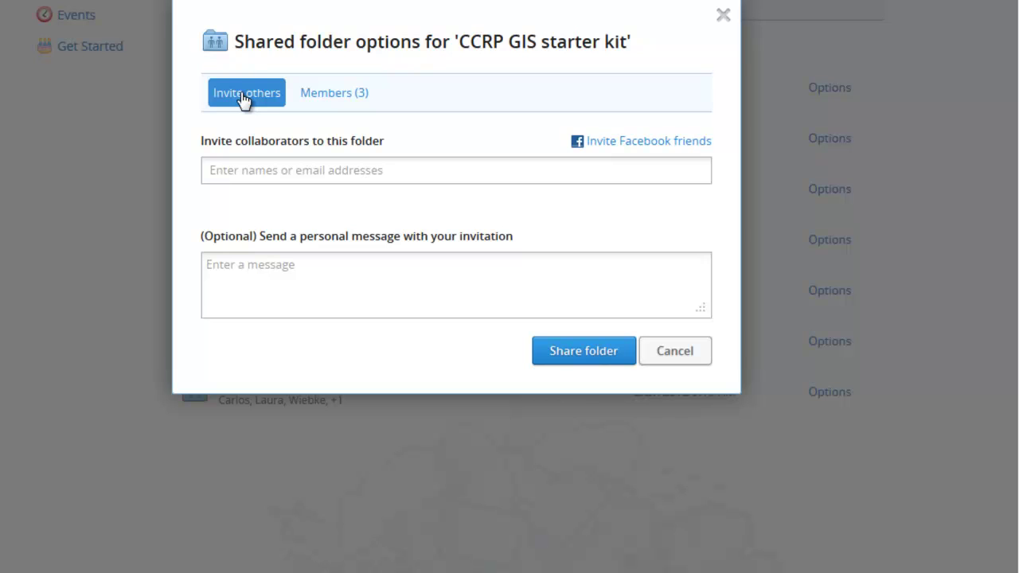
click(349, 100)
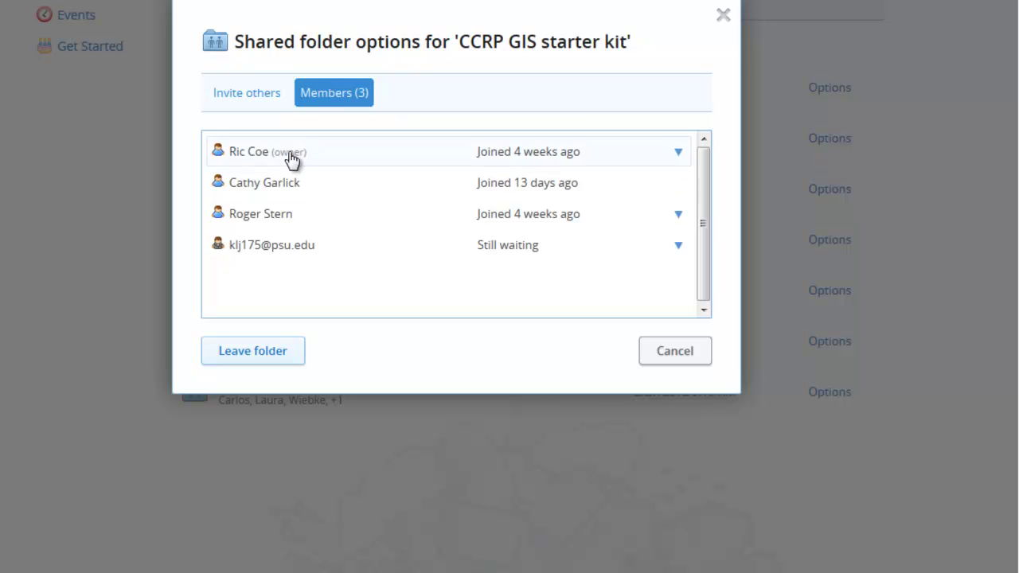
mouse_move(292, 160)
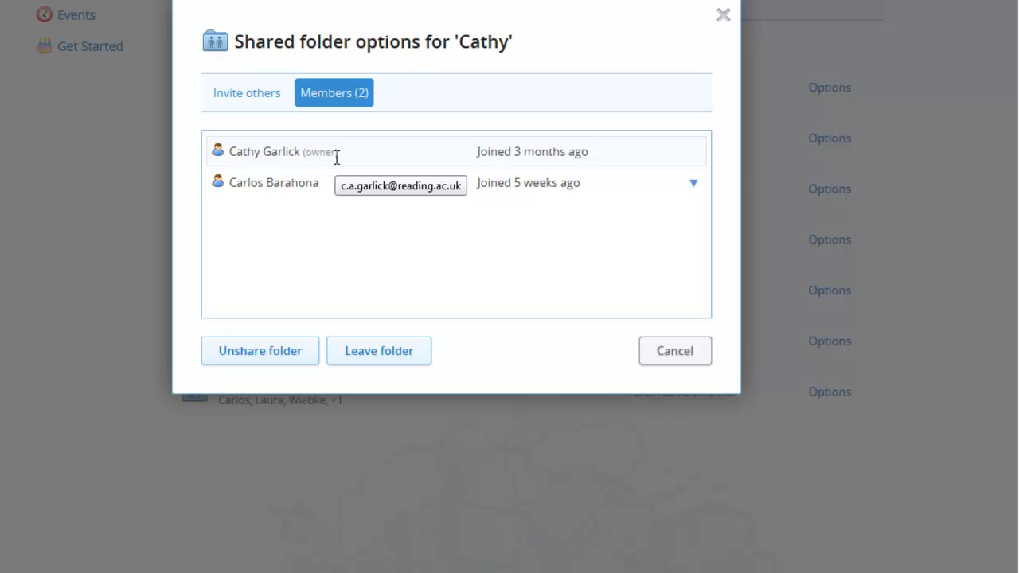
click(692, 187)
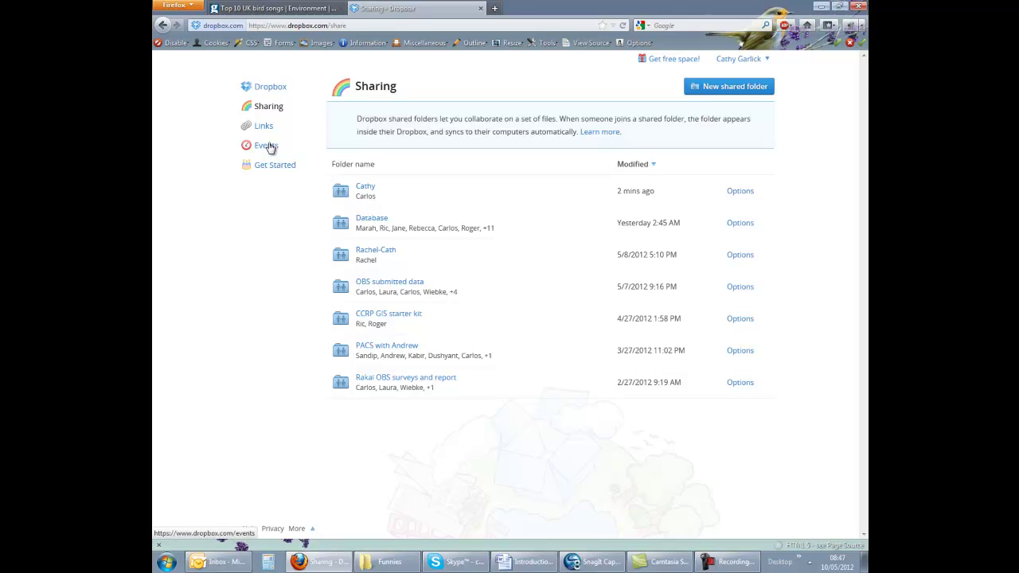
Step: Open Events and scroll back through the earlier file additions, deletions and moves
click(269, 147)
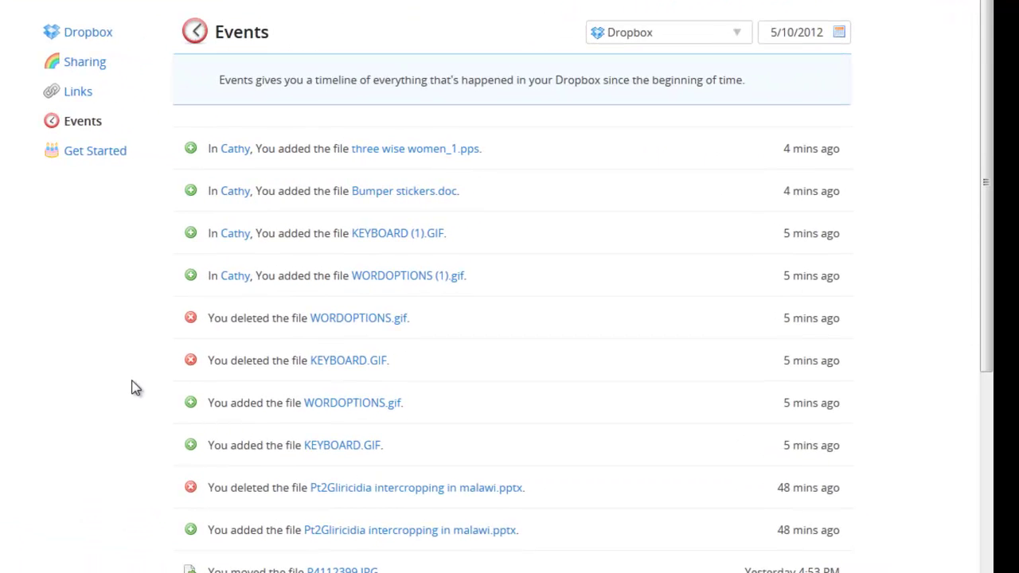
scroll(135, 388, down, 1)
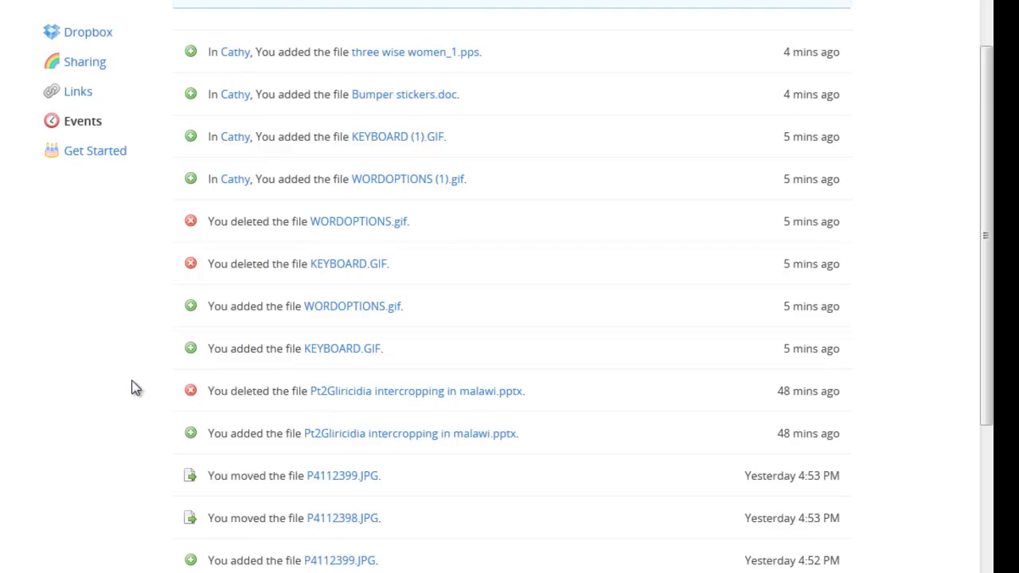
scroll(135, 386, down, 1)
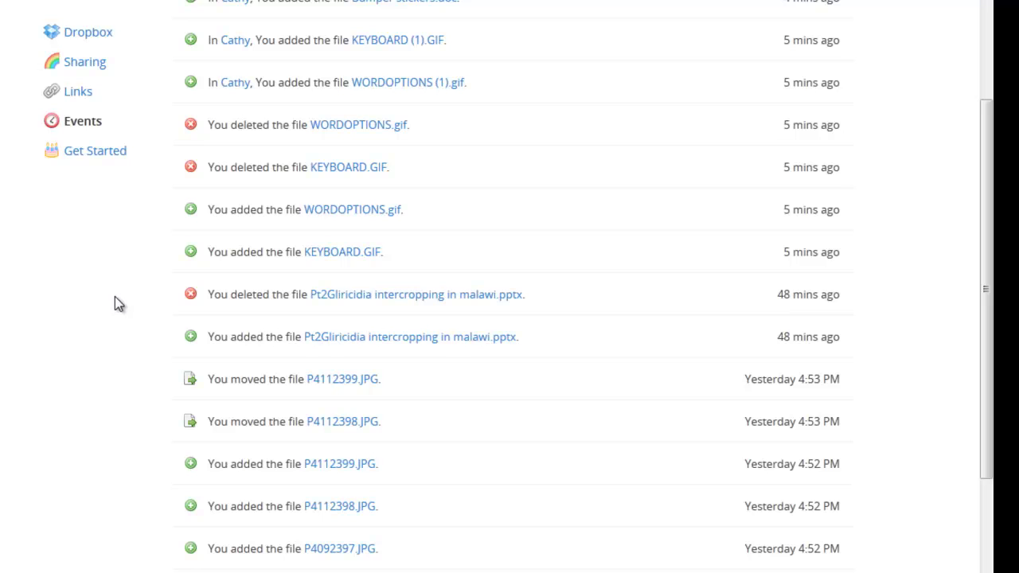
scroll(114, 296, down, 6)
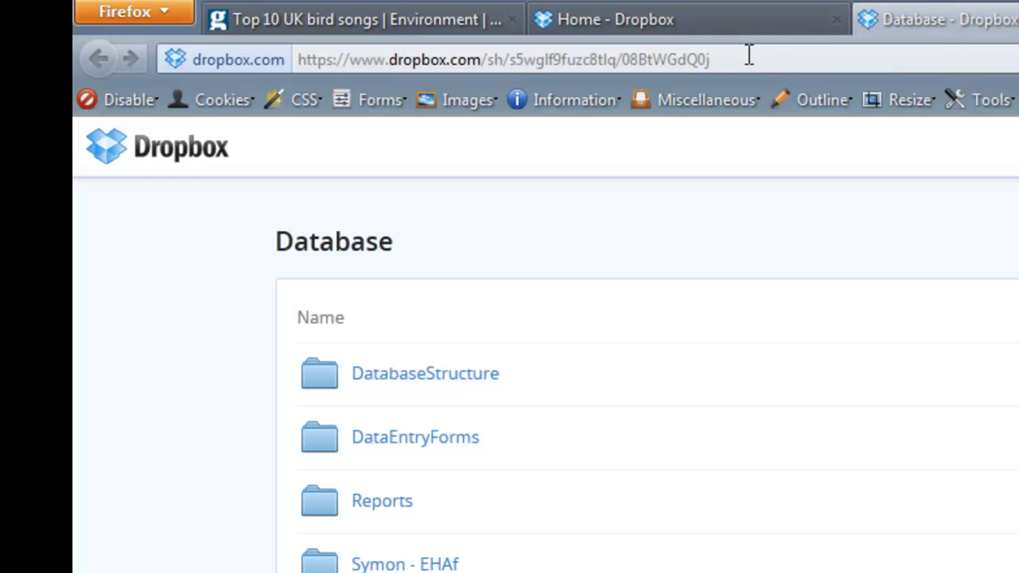
Step: Go to the Links list and copy the Chairs folder's shared link
click(749, 54)
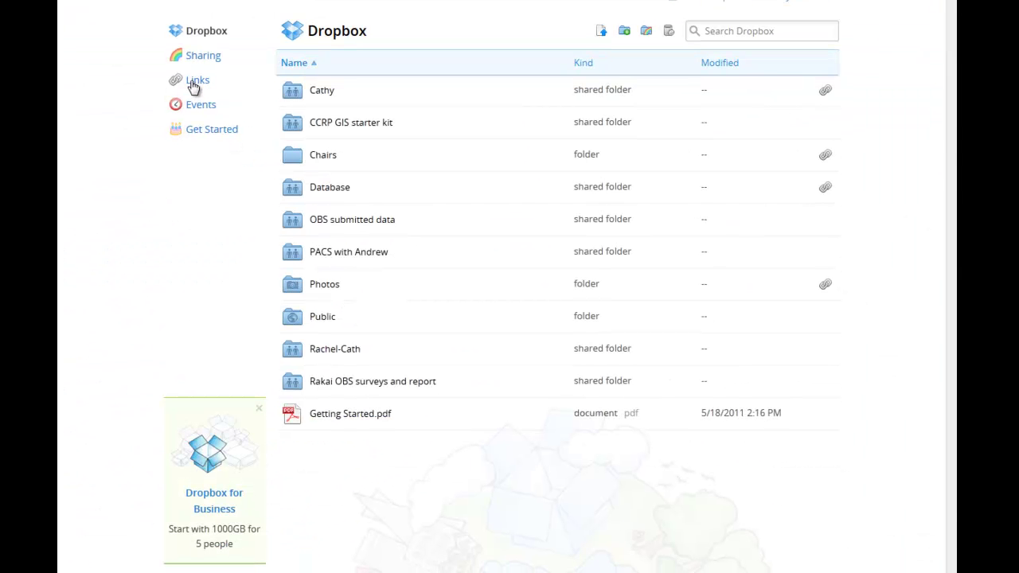
click(194, 83)
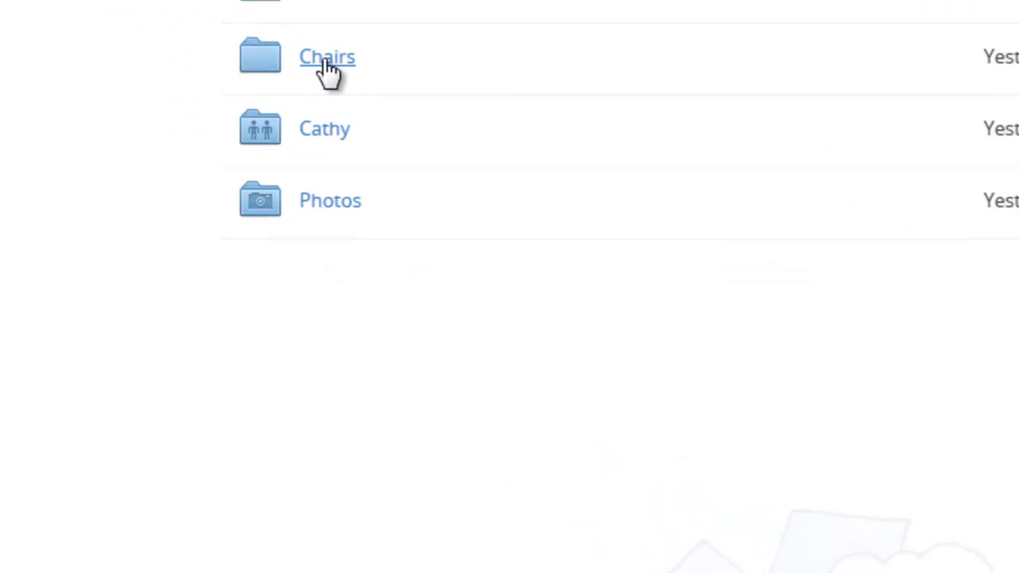
right_click(327, 61)
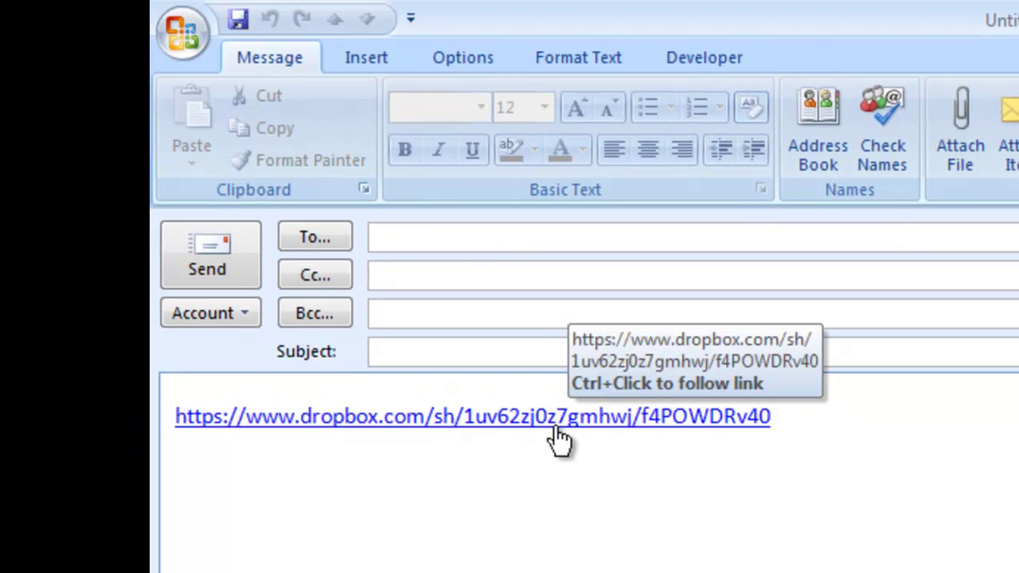
Step: Check the Chairs folder link pasted into the new Outlook message body
click(557, 424)
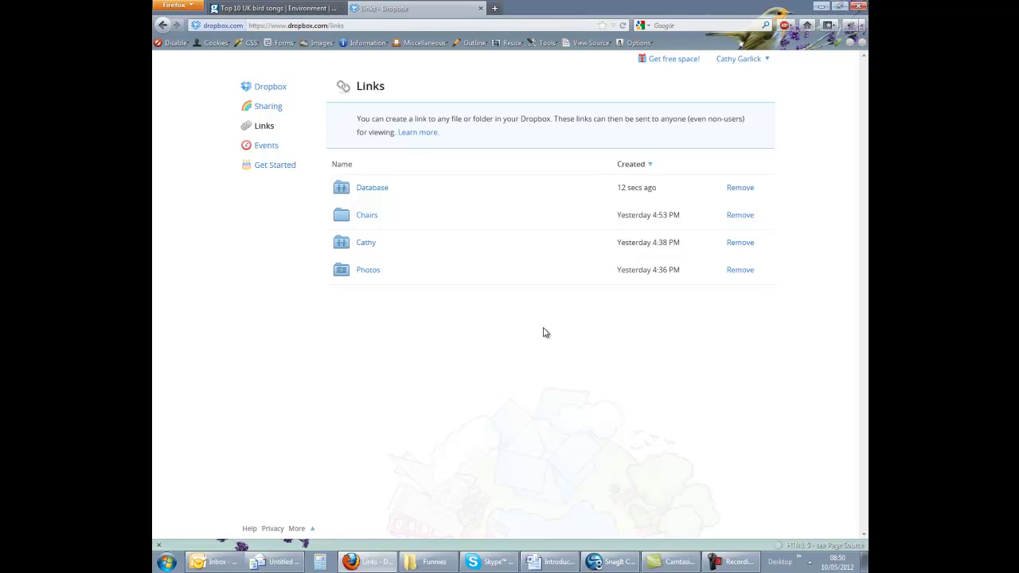
Step: Switch to Windows Explorer and open the Dropbox folder under Favorites
key(alt+Tab)
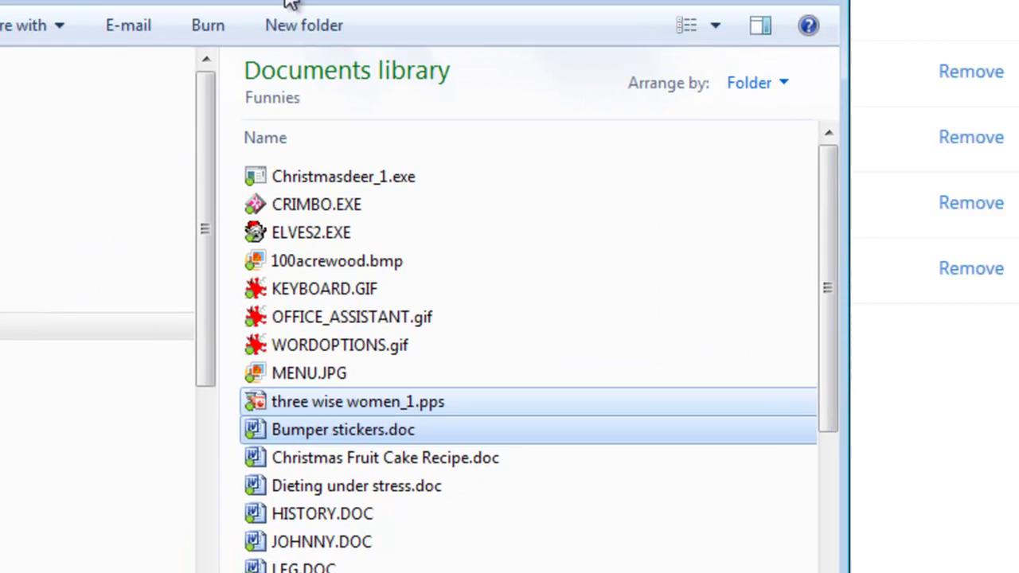
click(96, 162)
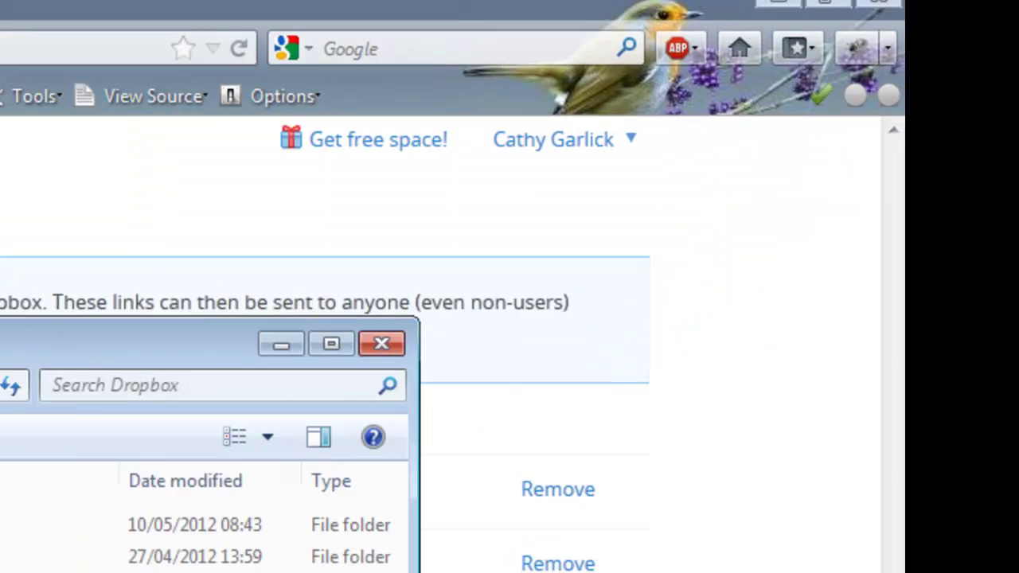
Step: Start the Dropbox desktop installer download for Windows from the account menu's Install page
click(471, 177)
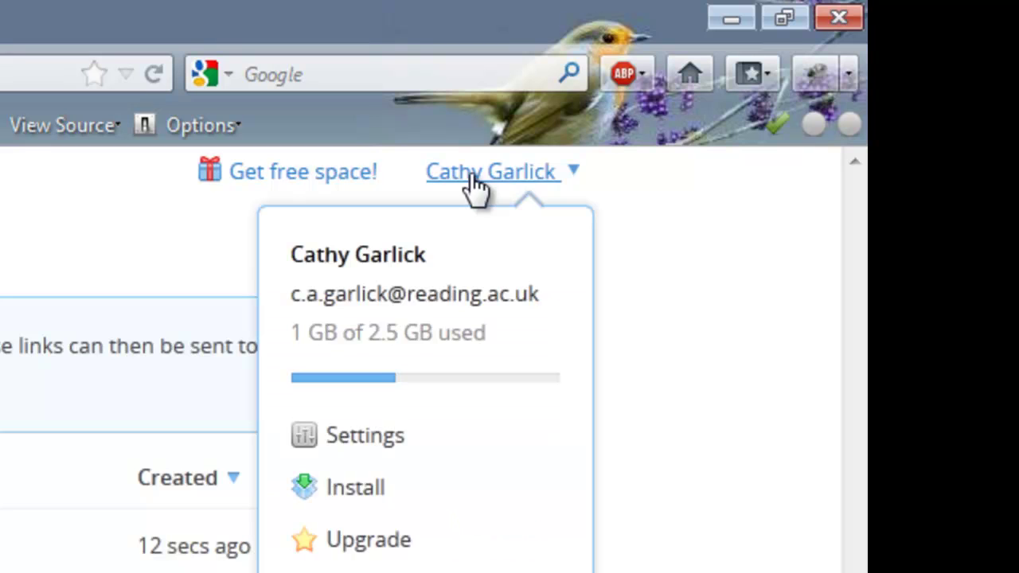
click(351, 502)
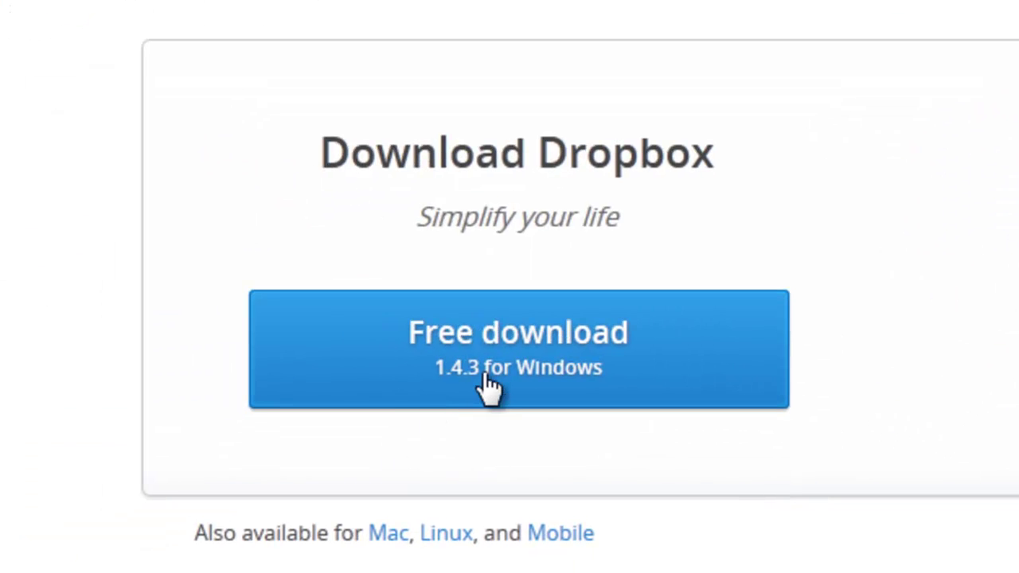
click(486, 382)
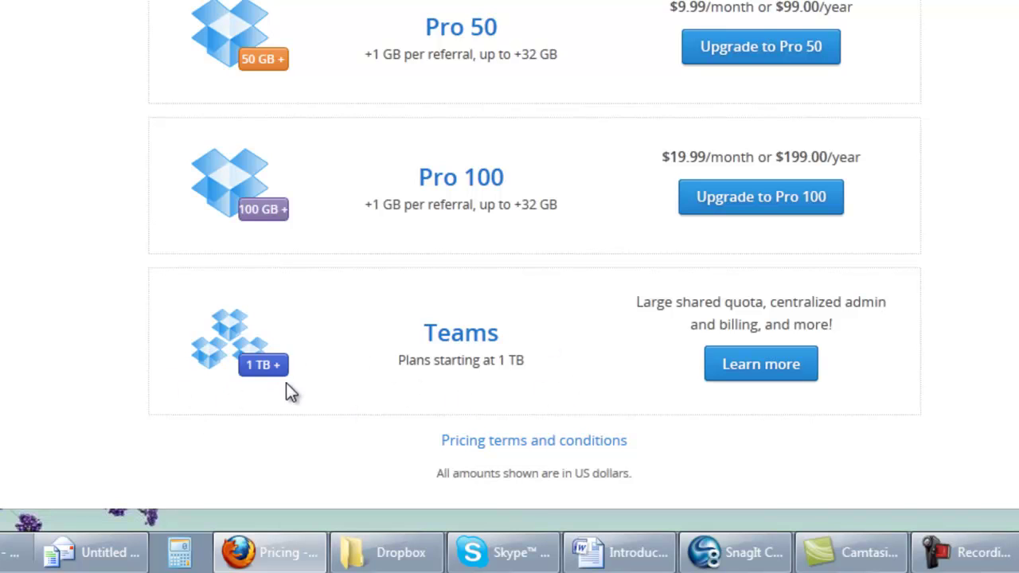
Step: Open the Learn more details for the Teams plan on the pricing page
click(751, 374)
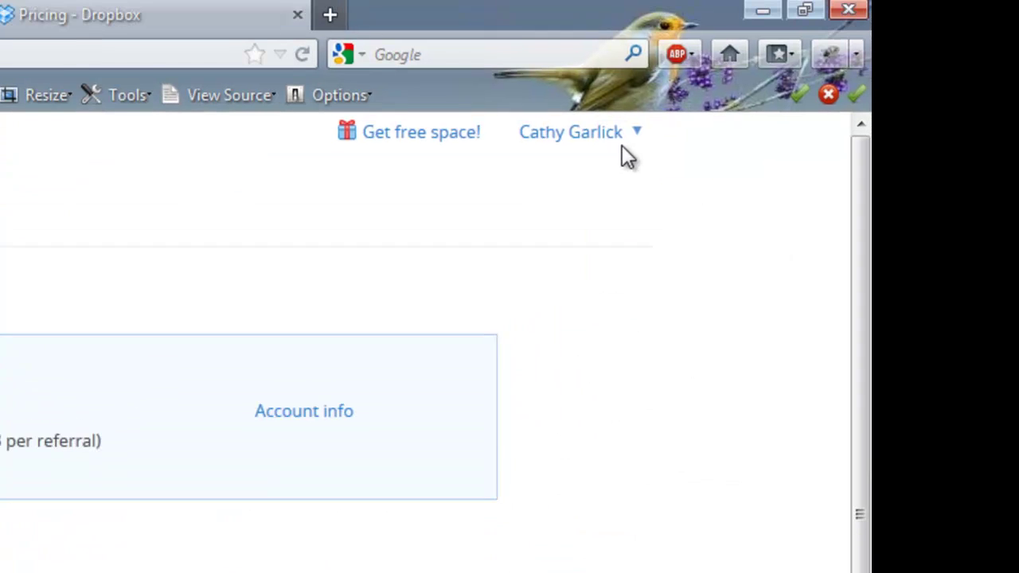
Step: Switch back to the Links tab listing shared links for Database, Chairs, Cathy and Photos
click(619, 145)
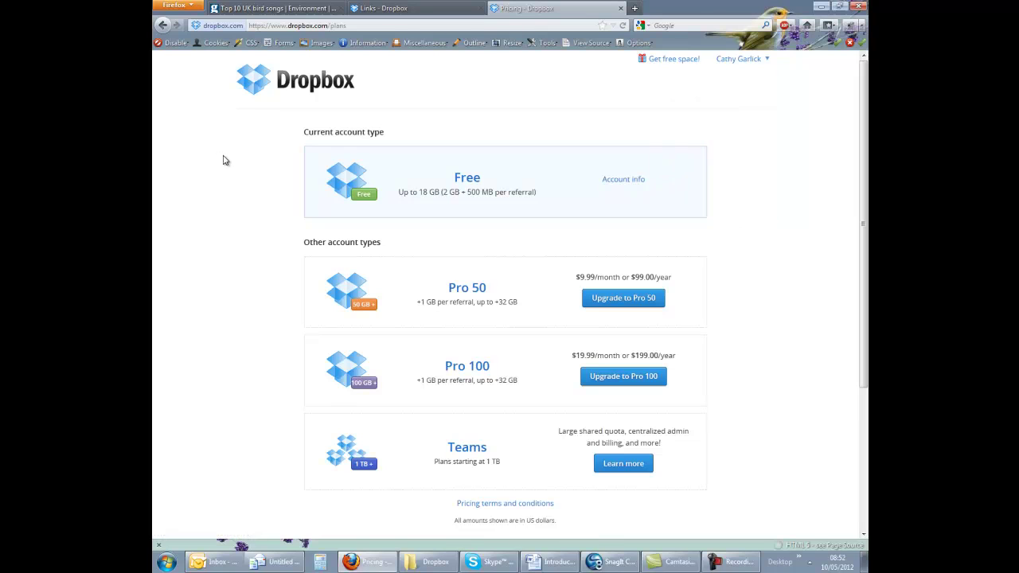
click(410, 9)
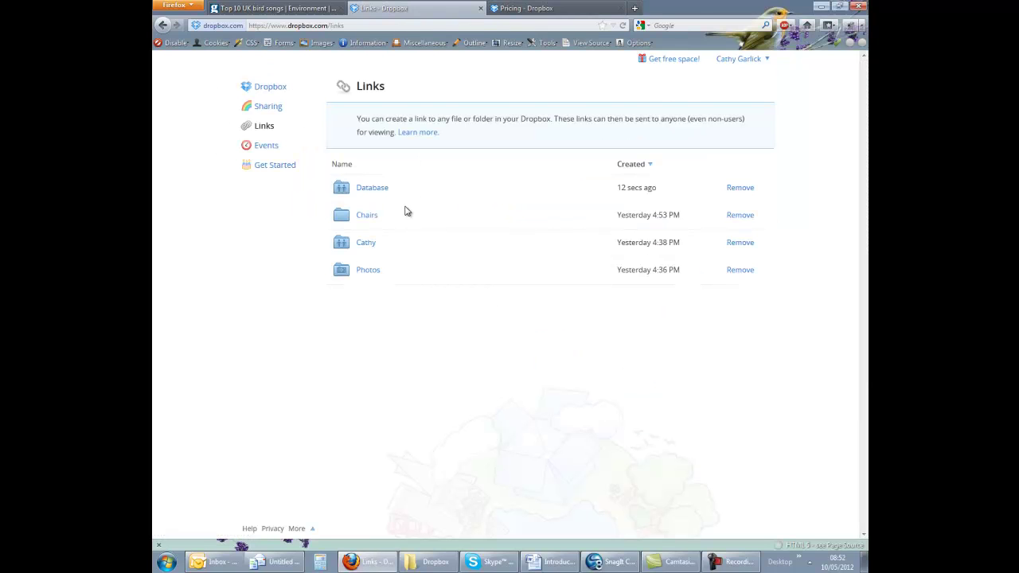